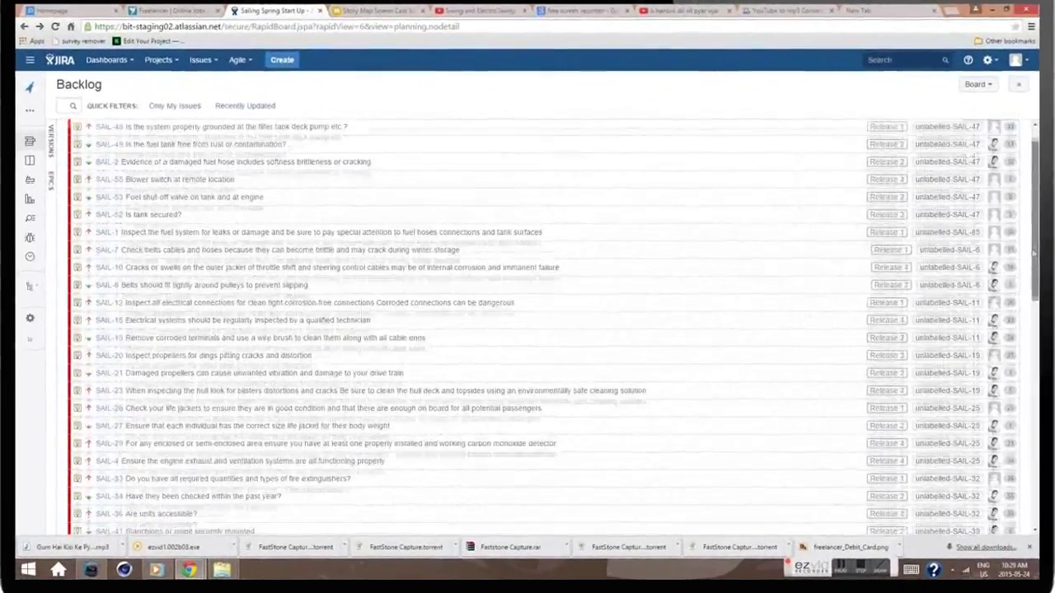
# Look through the issues in the Sailing Spring Start Up backlog.
pyautogui.scroll(-5, 585, 194)
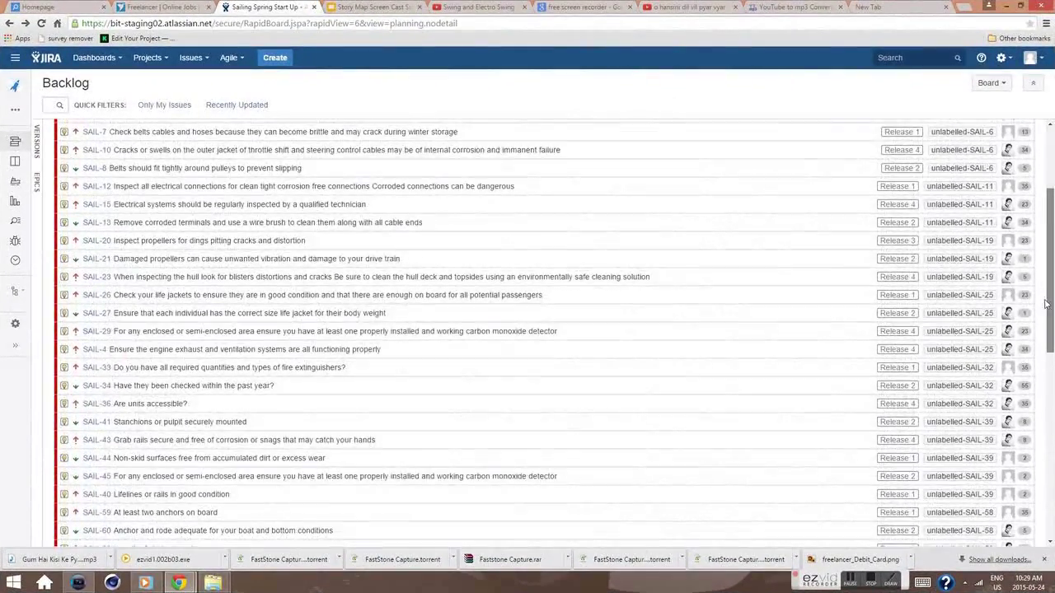
pyautogui.scroll(-4, 604, 216)
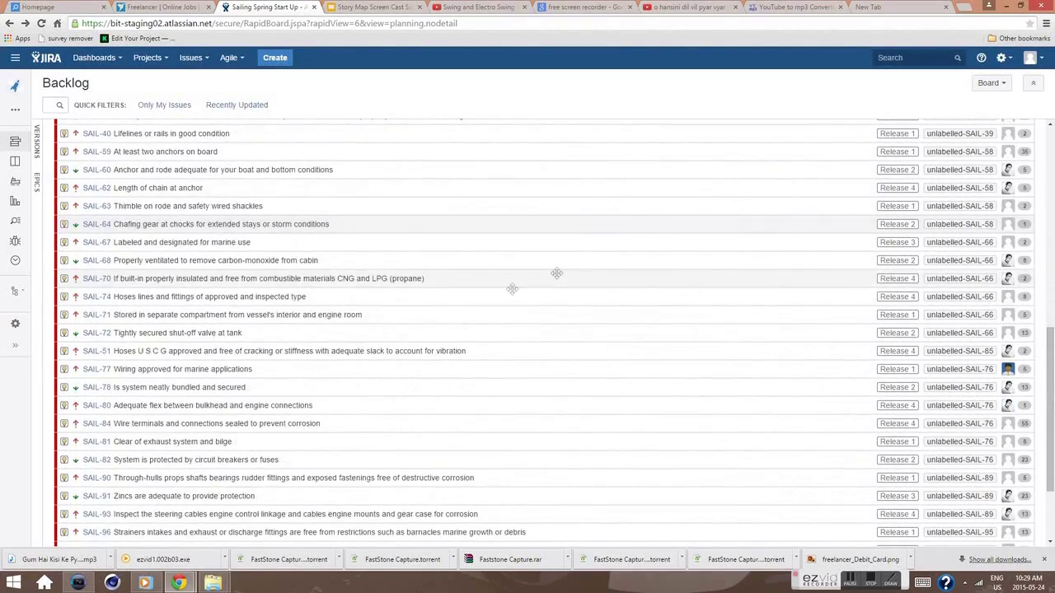
pyautogui.scroll(-1, 494, 300)
pyautogui.scroll(1, 486, 309)
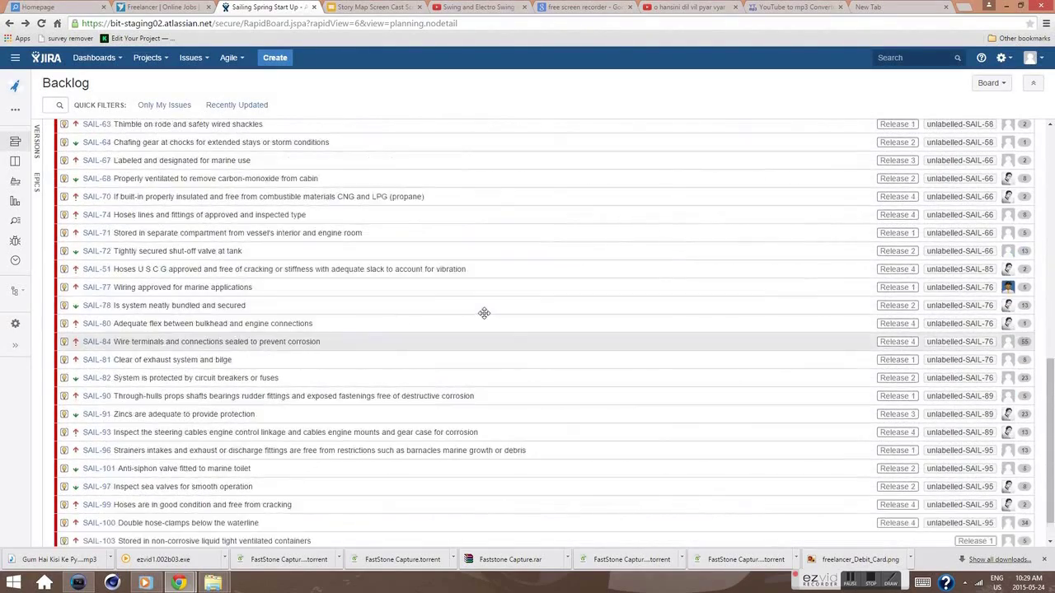
pyautogui.scroll(5, 482, 311)
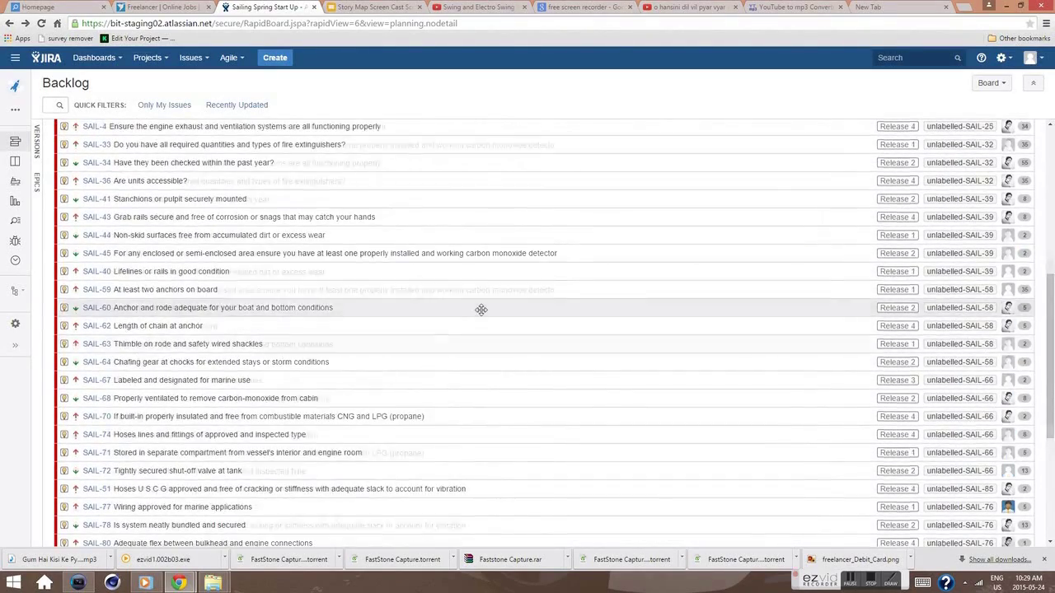
pyautogui.scroll(3, 478, 308)
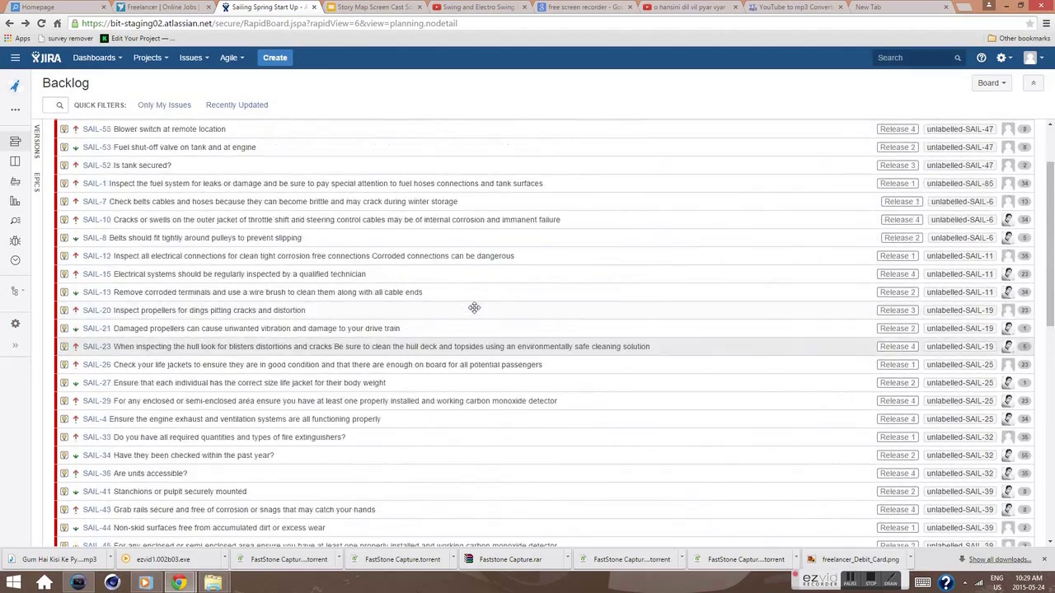
pyautogui.scroll(1, 472, 306)
pyautogui.scroll(-1, 467, 308)
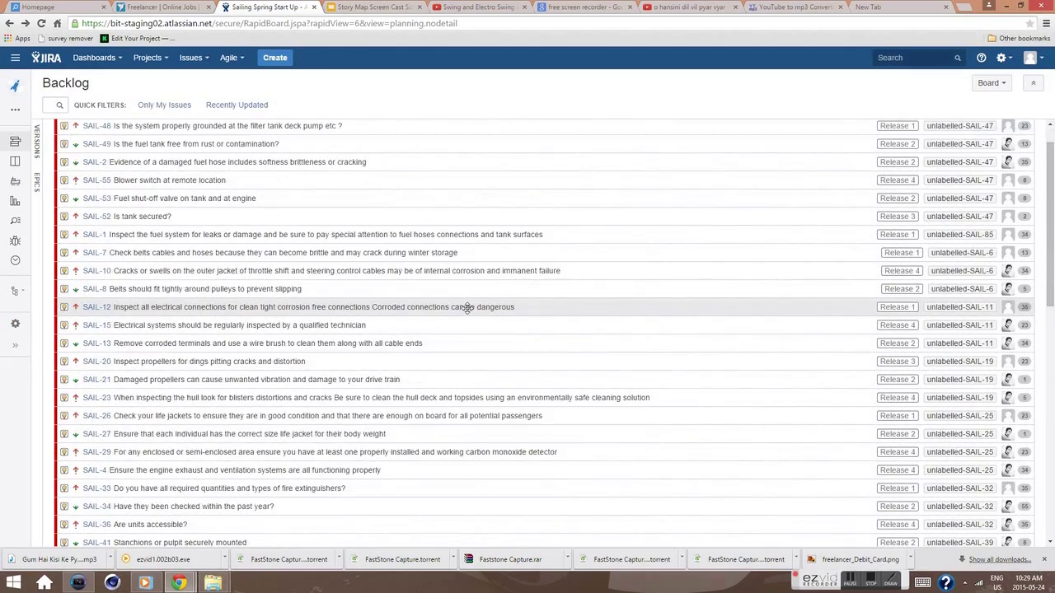
pyautogui.scroll(1, 465, 308)
pyautogui.scroll(-1, 463, 307)
pyautogui.scroll(-3, 459, 306)
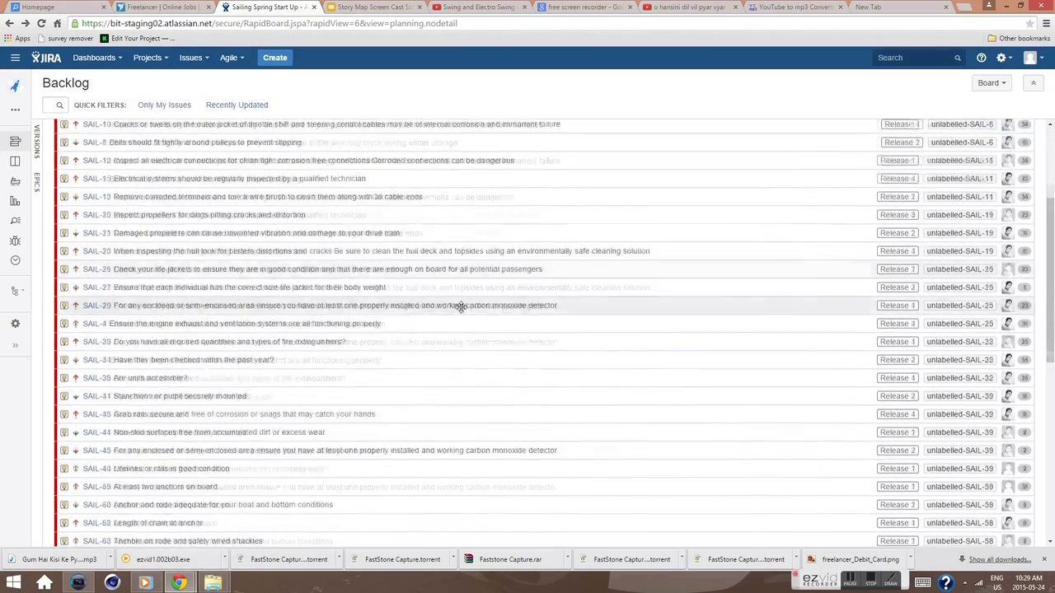
pyautogui.scroll(4, 460, 306)
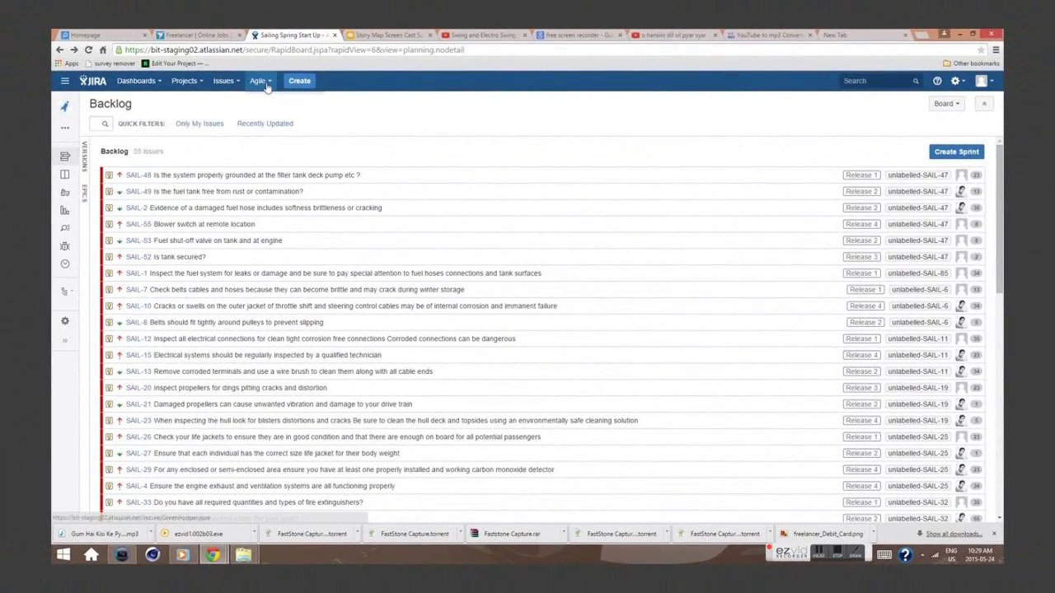
# Open the agile Story Map from the backlog.
pyautogui.click(265, 86)
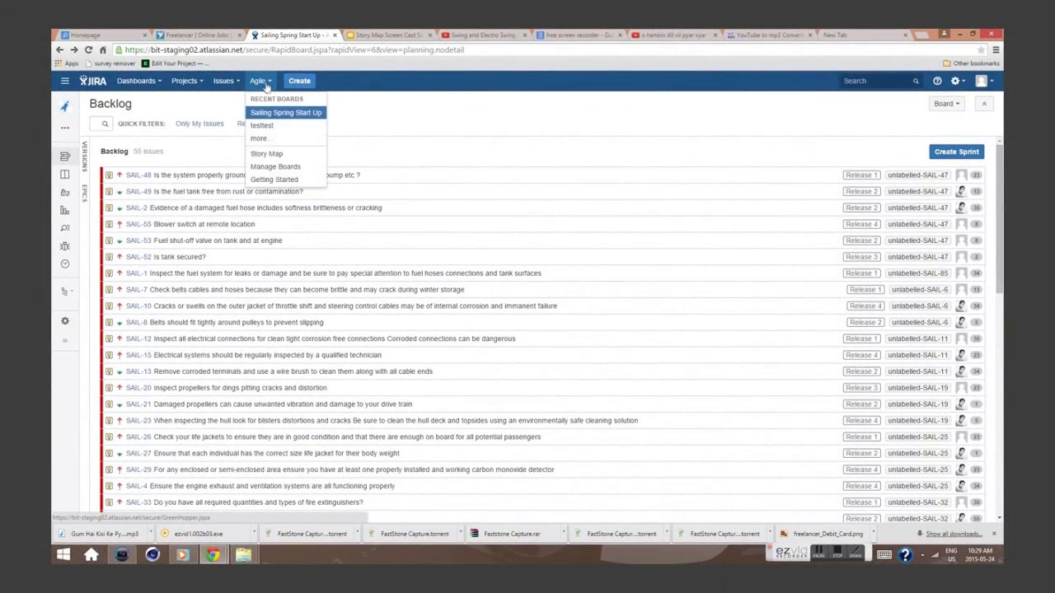
pyautogui.click(256, 155)
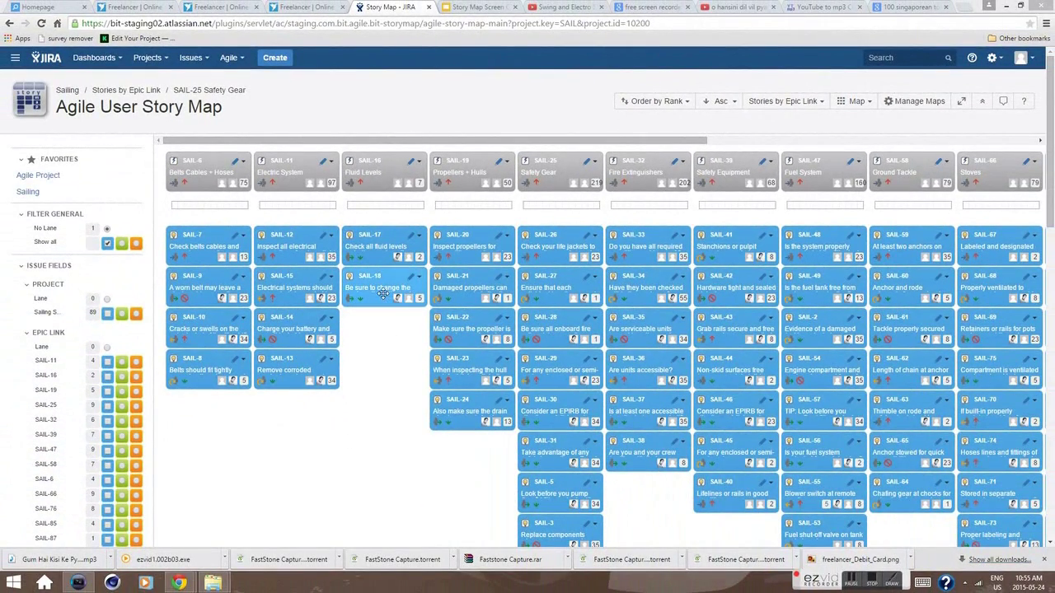
# Rank SAIL-18 above SAIL-17 under Fluid Levels and SAIL-21 above SAIL-20 under Propellers + Hulls.
pyautogui.moveTo(384, 286); pyautogui.dragTo(379, 246)
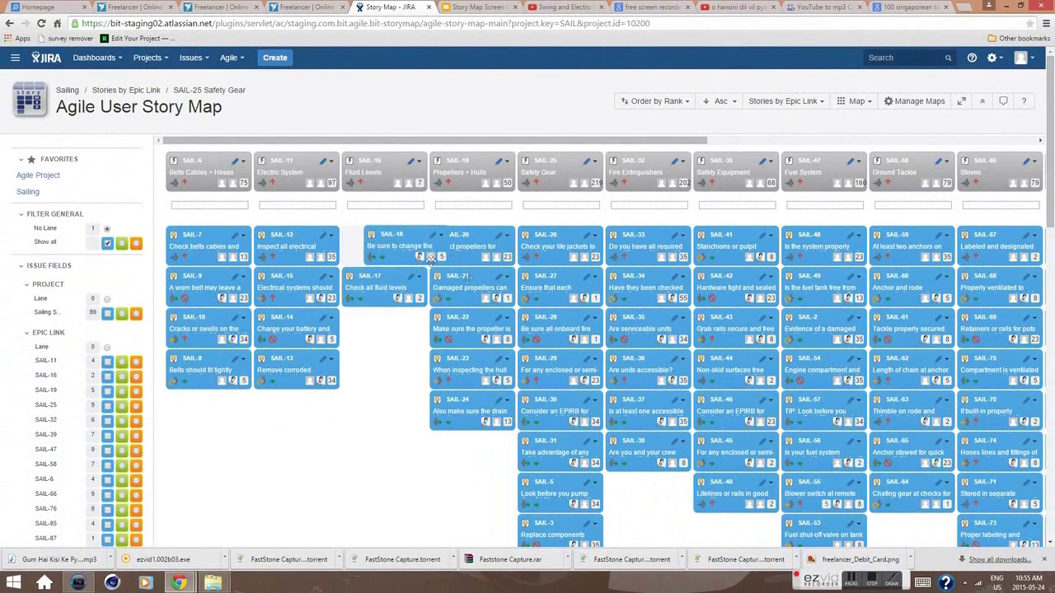
pyautogui.moveTo(469, 286); pyautogui.dragTo(465, 251)
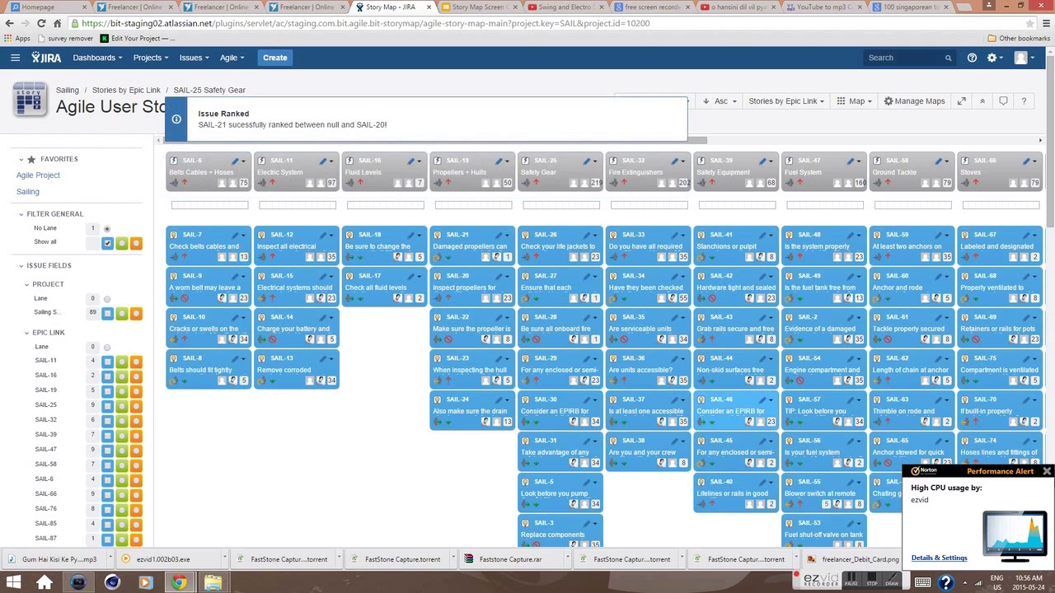
pyautogui.click(1046, 471)
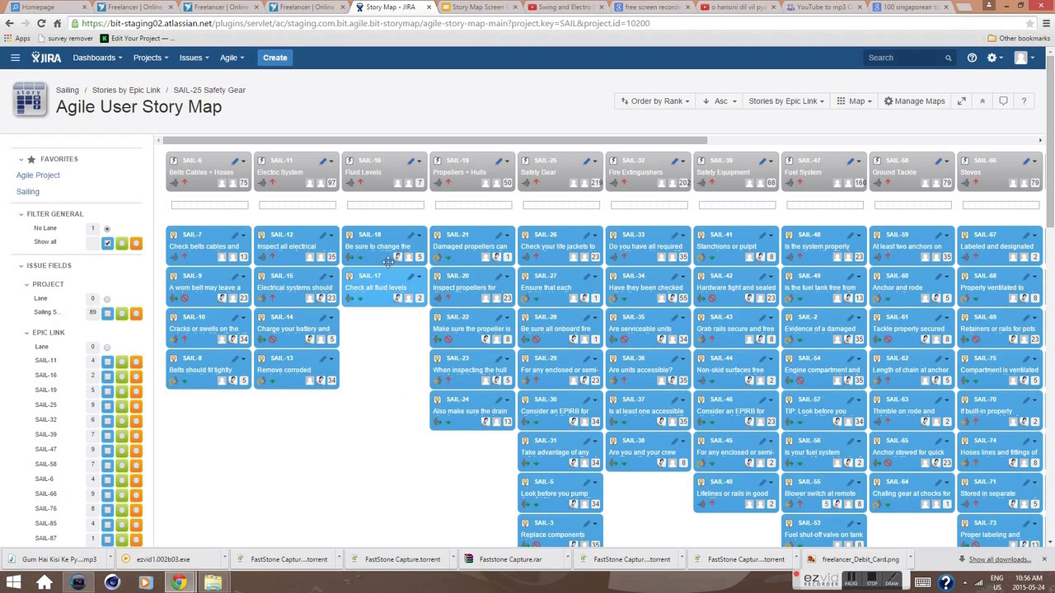
# Move SAIL-17 back above SAIL-18 and SAIL-20 back above SAIL-21 in their epic columns.
pyautogui.moveTo(388, 274); pyautogui.dragTo(386, 249)
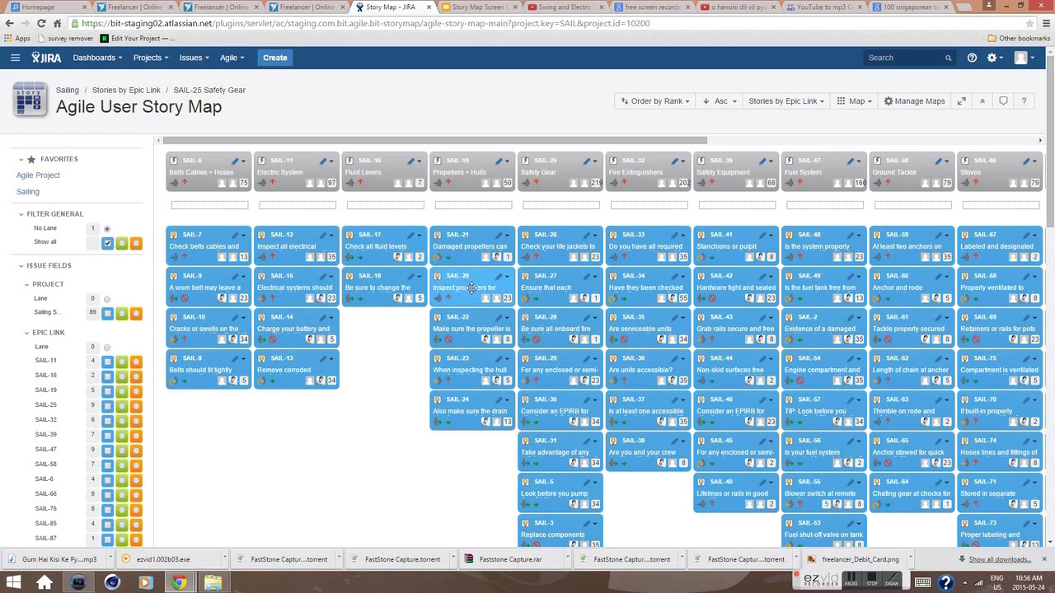
pyautogui.moveTo(478, 289); pyautogui.dragTo(495, 249)
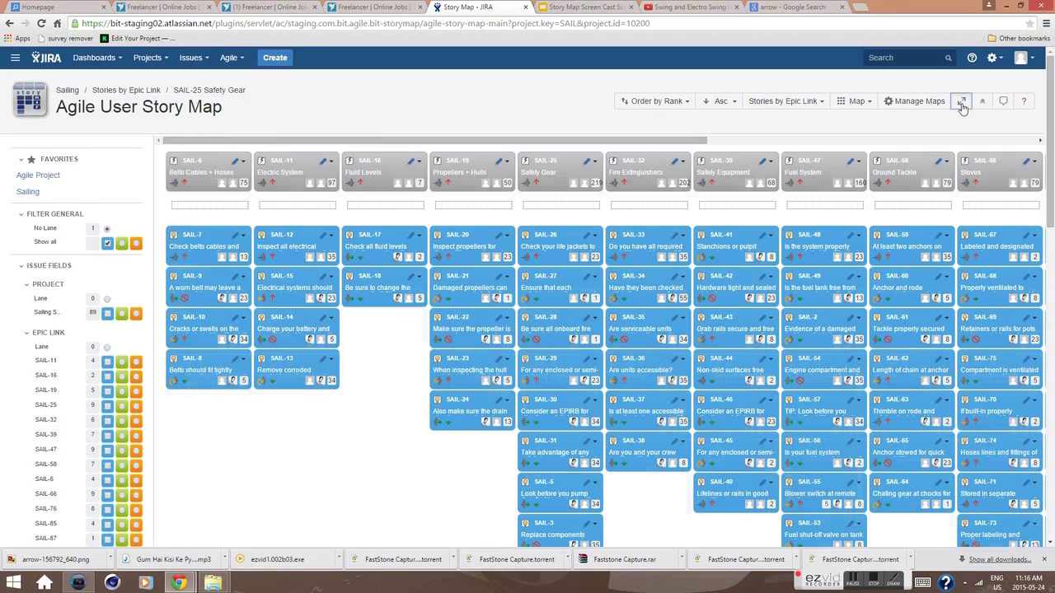
# Expand the story cards to show their full text and look over the whole map.
pyautogui.click(961, 104)
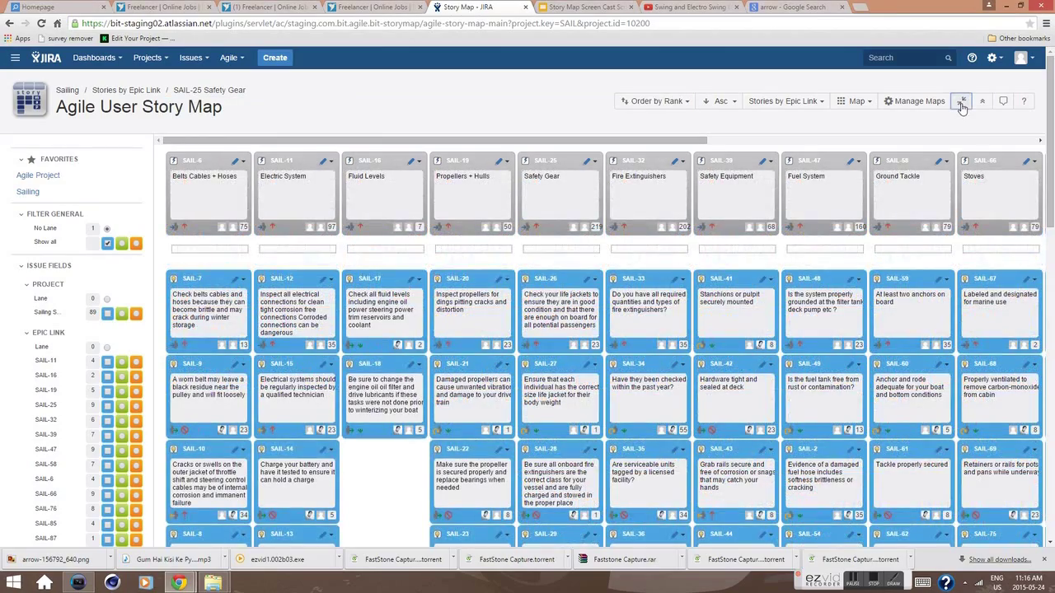
pyautogui.moveTo(1052, 111); pyautogui.dragTo(1032, 290)
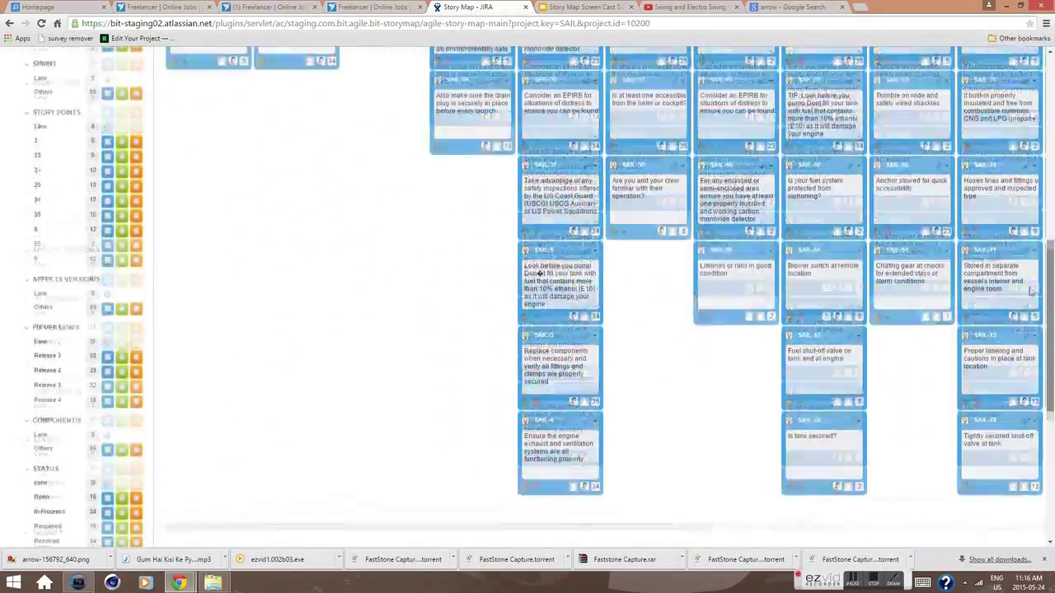
pyautogui.moveTo(1030, 290); pyautogui.dragTo(1051, 189)
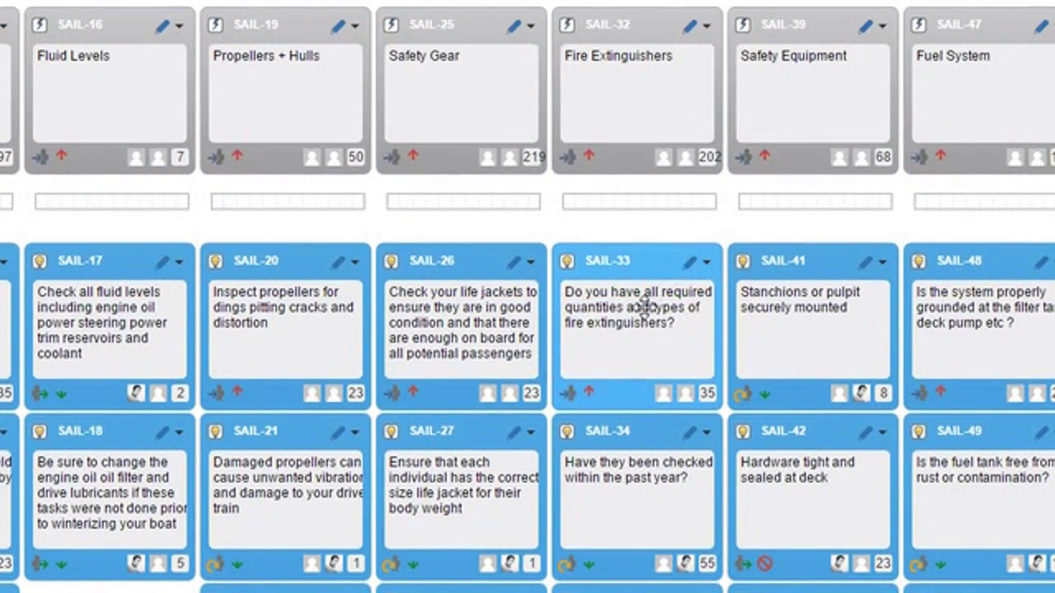
# Replace the SAIL-33 story text with "Type your story here." and view the actions available for that card.
pyautogui.click(645, 307)
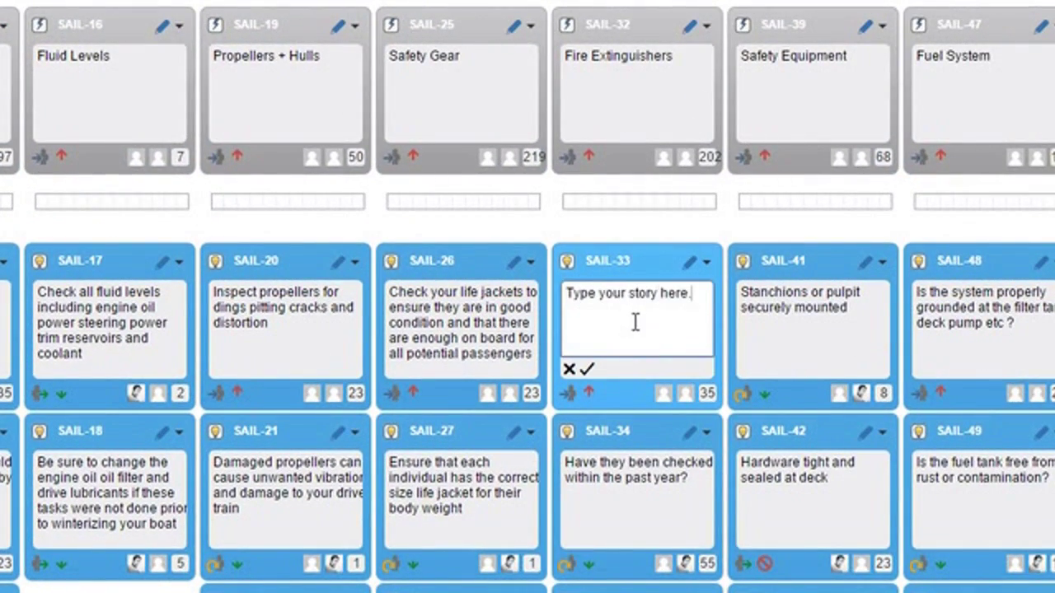
pyautogui.click(706, 261)
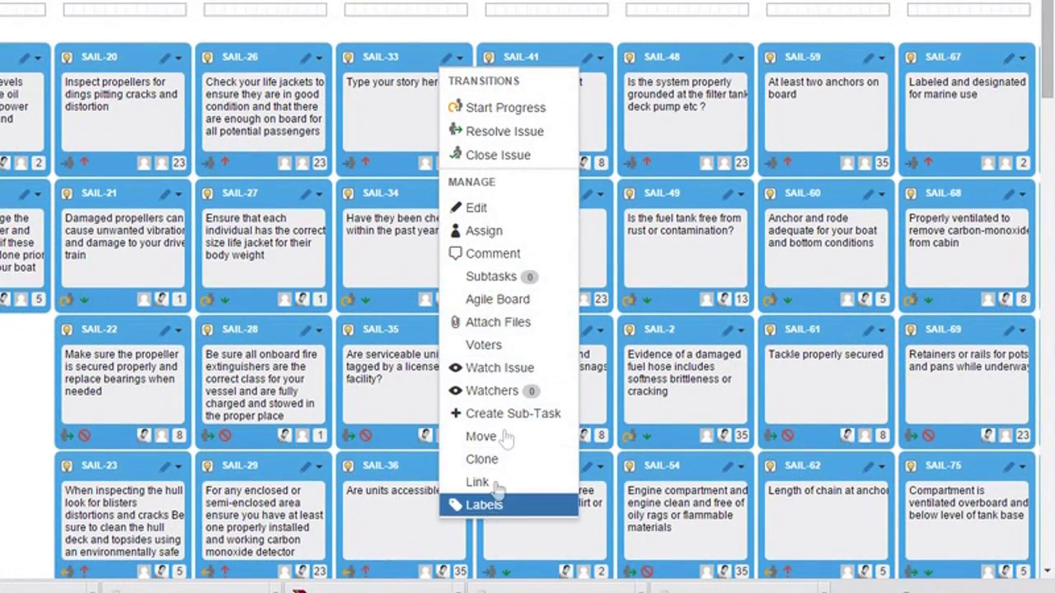
pyautogui.click(470, 31)
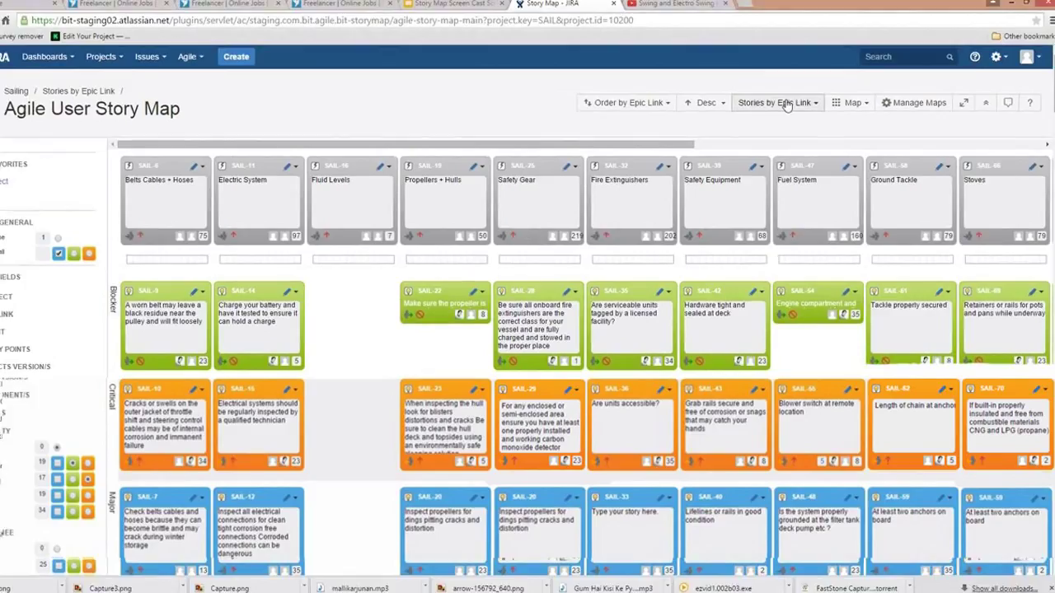
# Check the map grouping options, keeping Stories by Epic Link, and order the stories by Priority.
pyautogui.click(793, 102)
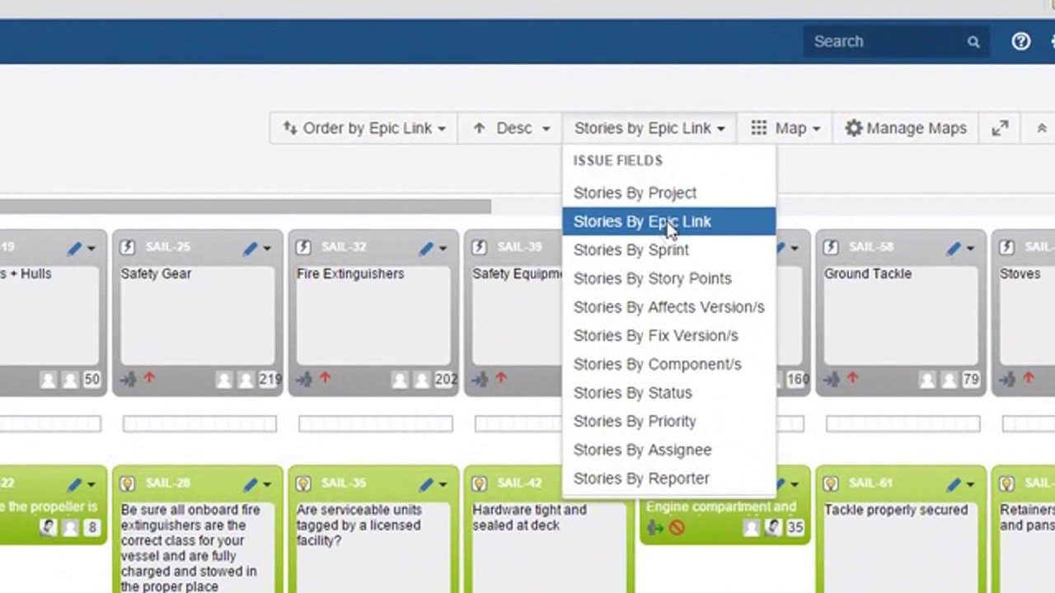
pyautogui.click(741, 179)
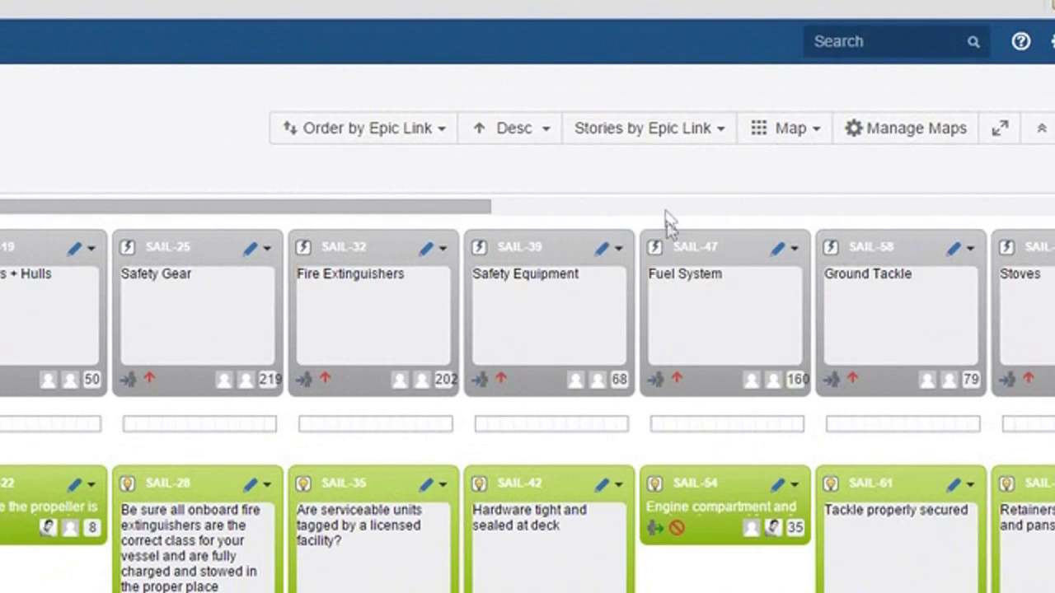
pyautogui.click(412, 140)
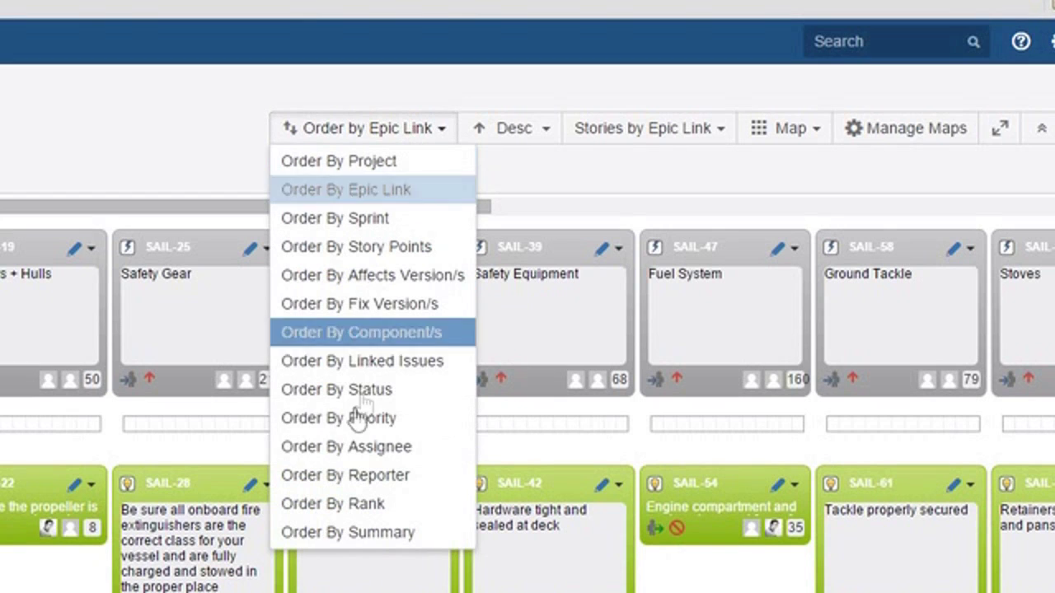
pyautogui.click(353, 422)
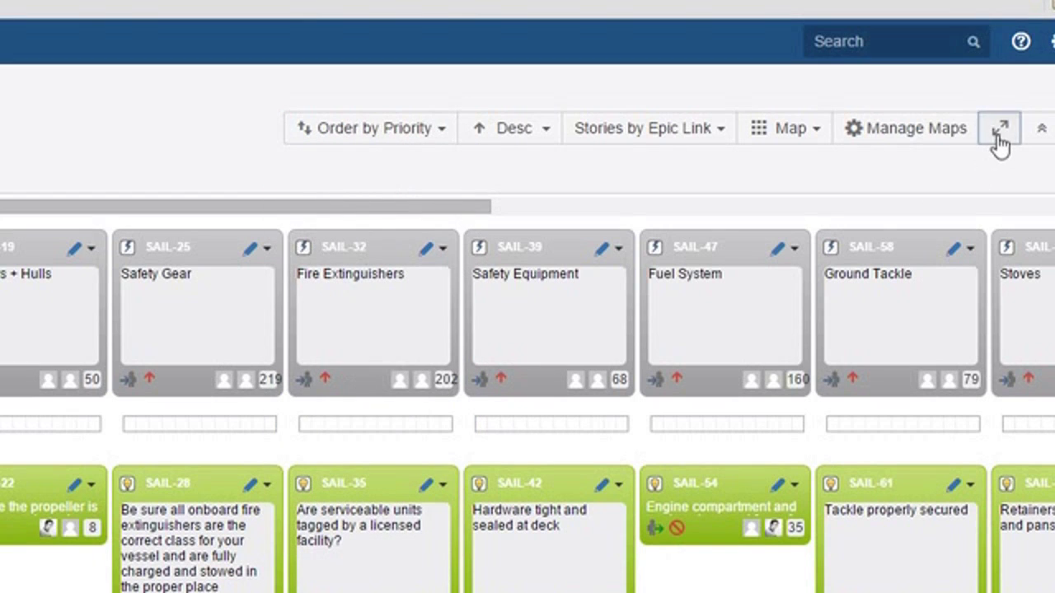
# Collapse the story cards to compact size and group the map by Story Points.
pyautogui.click(996, 159)
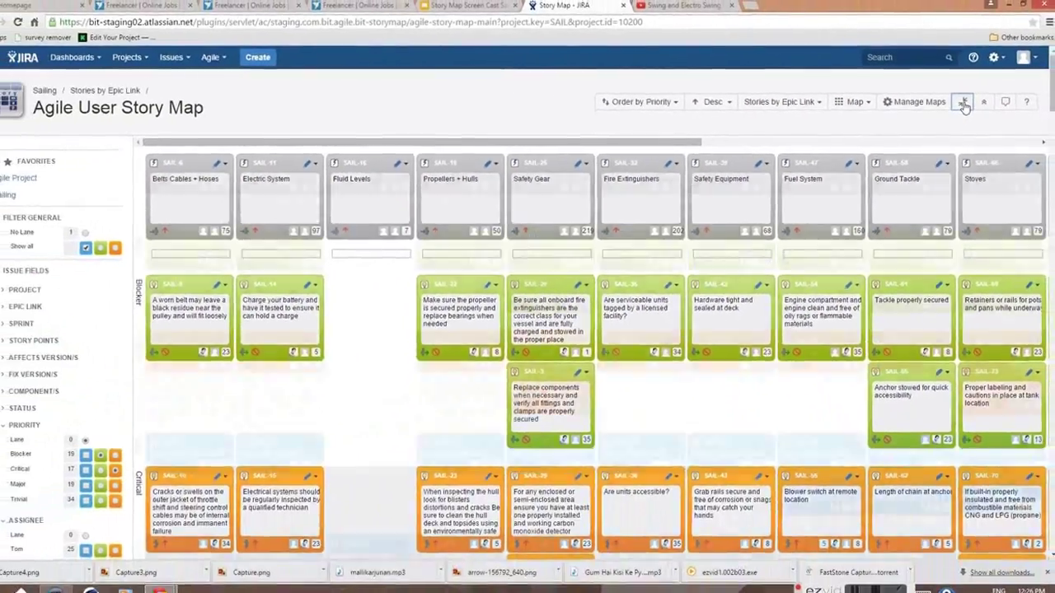
pyautogui.click(970, 108)
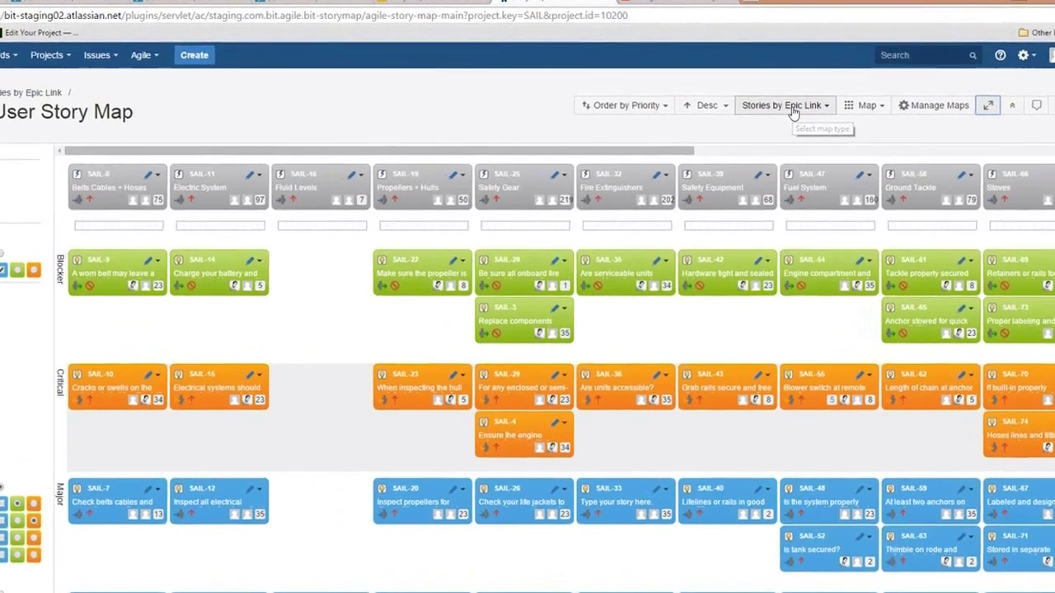
pyautogui.click(789, 103)
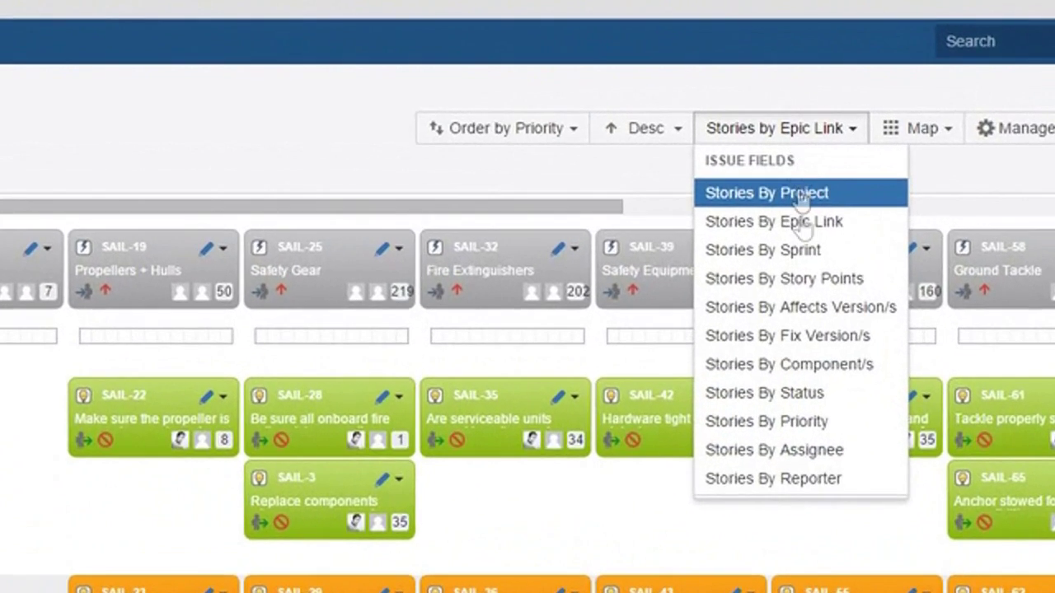
pyautogui.click(802, 281)
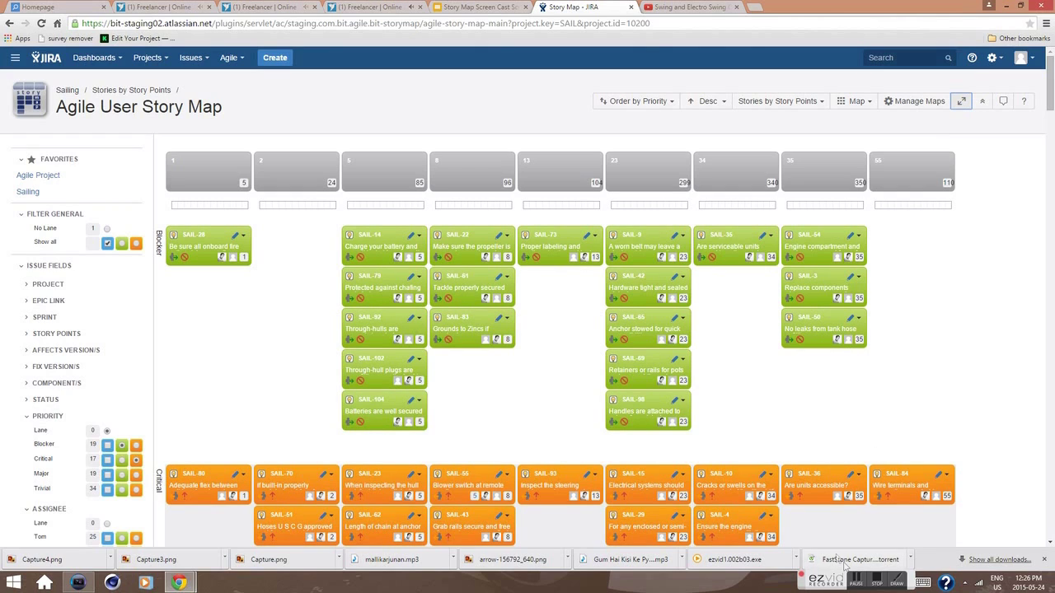
pyautogui.click(877, 583)
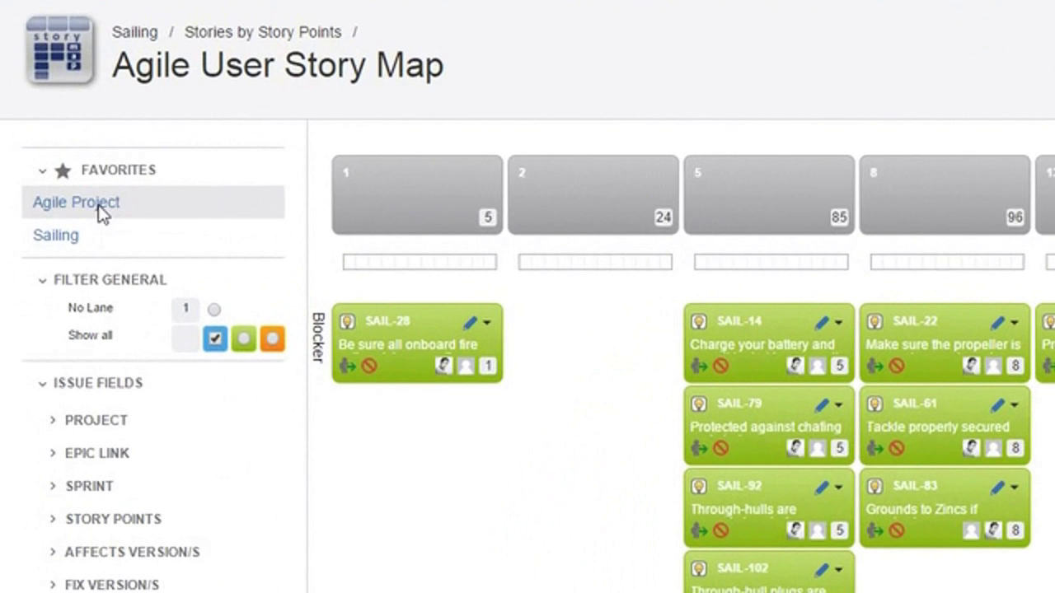
# Open the favorite Agile Project map and group its stories by the linked issue type "is blocked by / in".
pyautogui.click(101, 212)
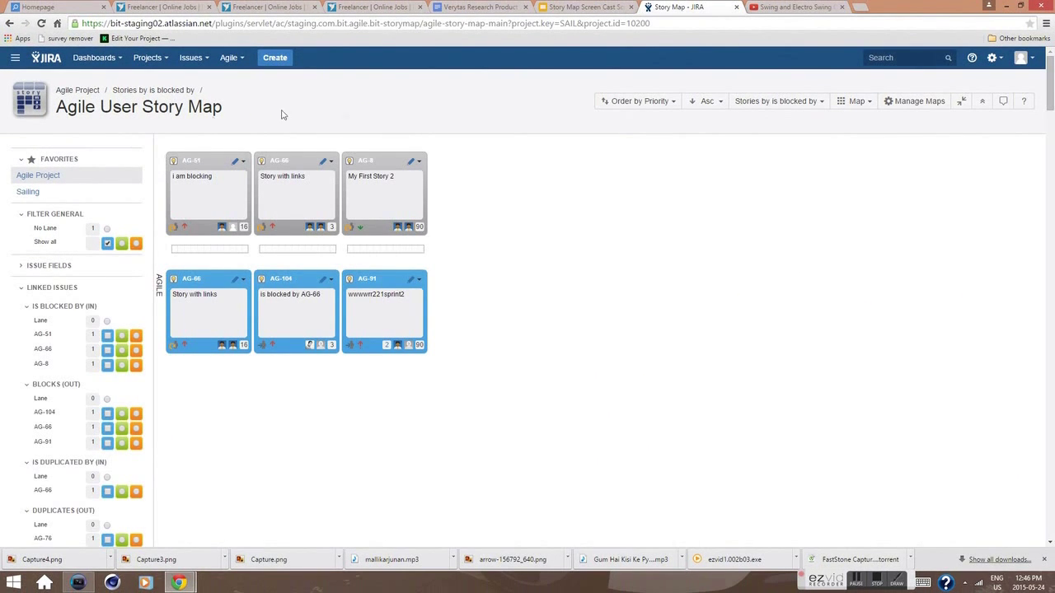
pyautogui.click(766, 103)
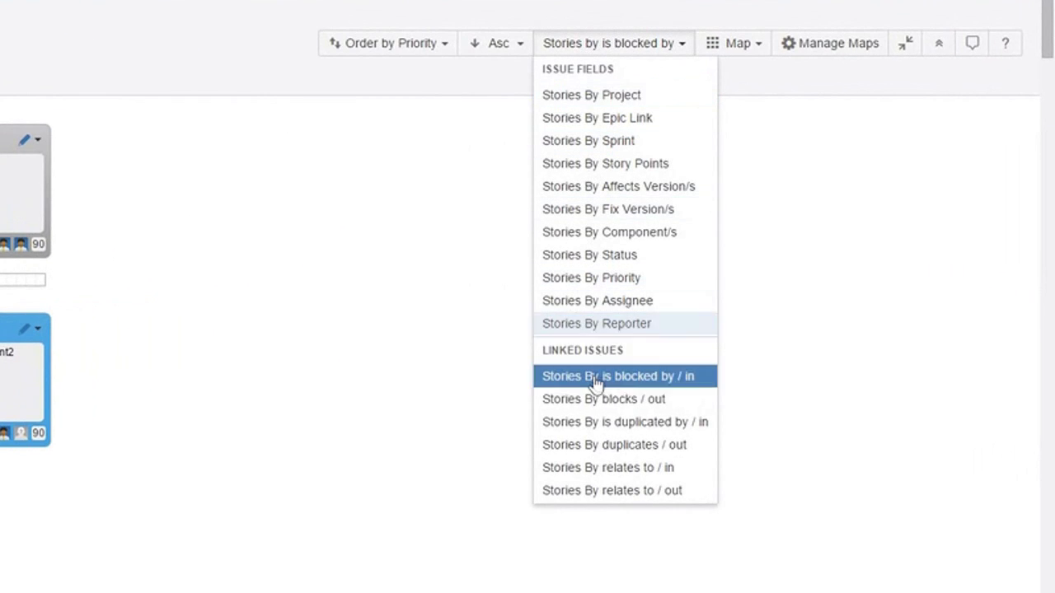
pyautogui.click(595, 379)
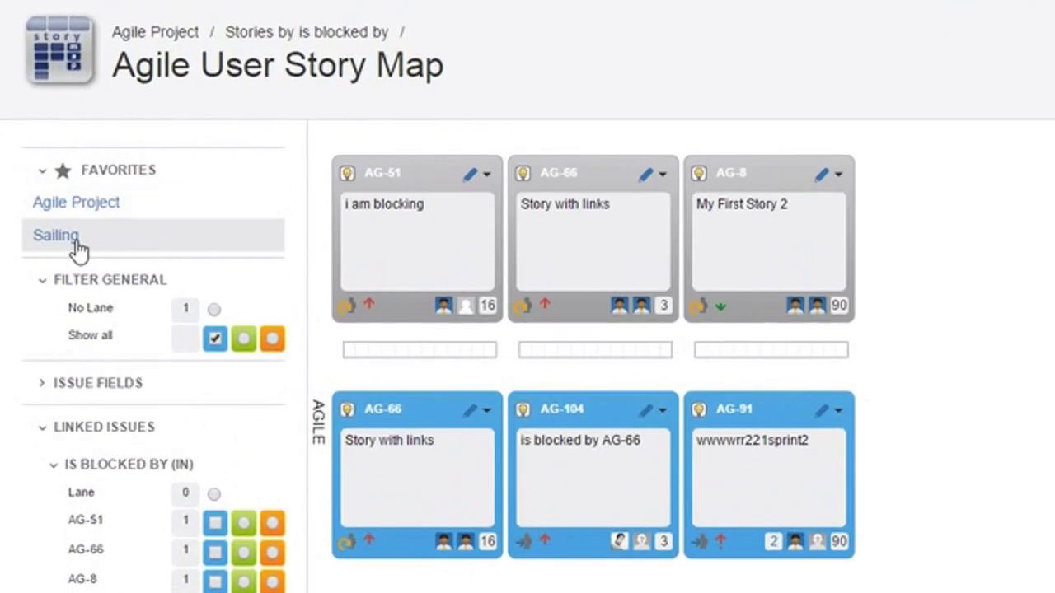
# Open the favorite Sailing map with stories grouped by Epic Link and ordered by Priority.
pyautogui.click(38, 196)
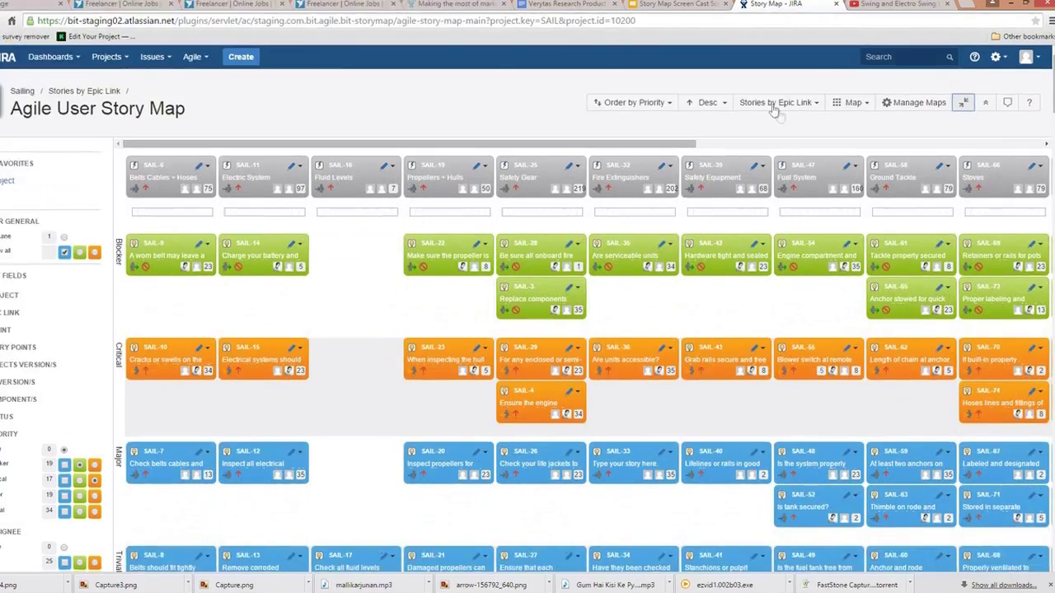
pyautogui.click(787, 100)
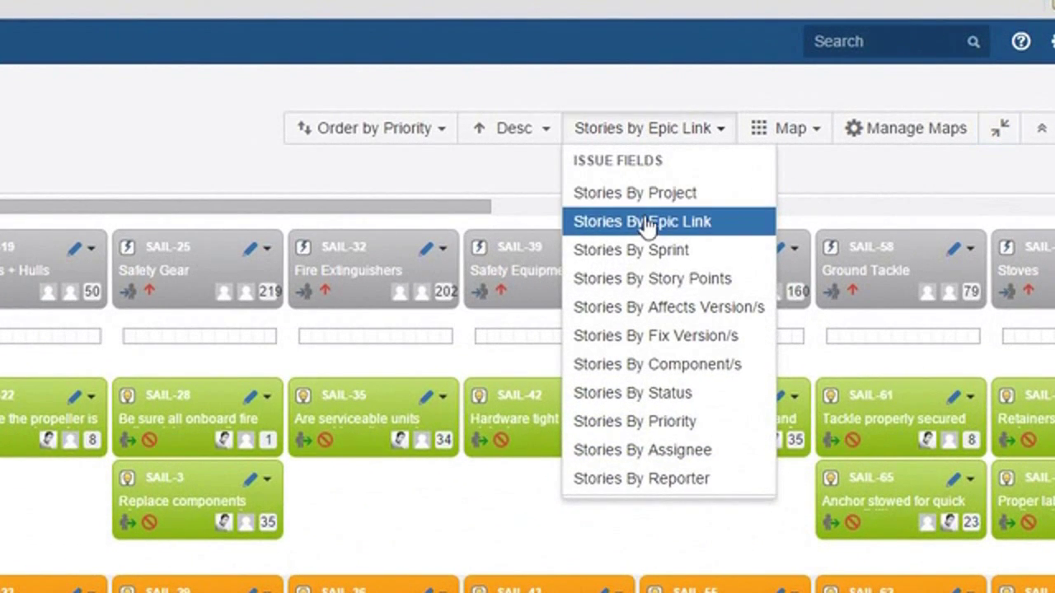
pyautogui.click(648, 224)
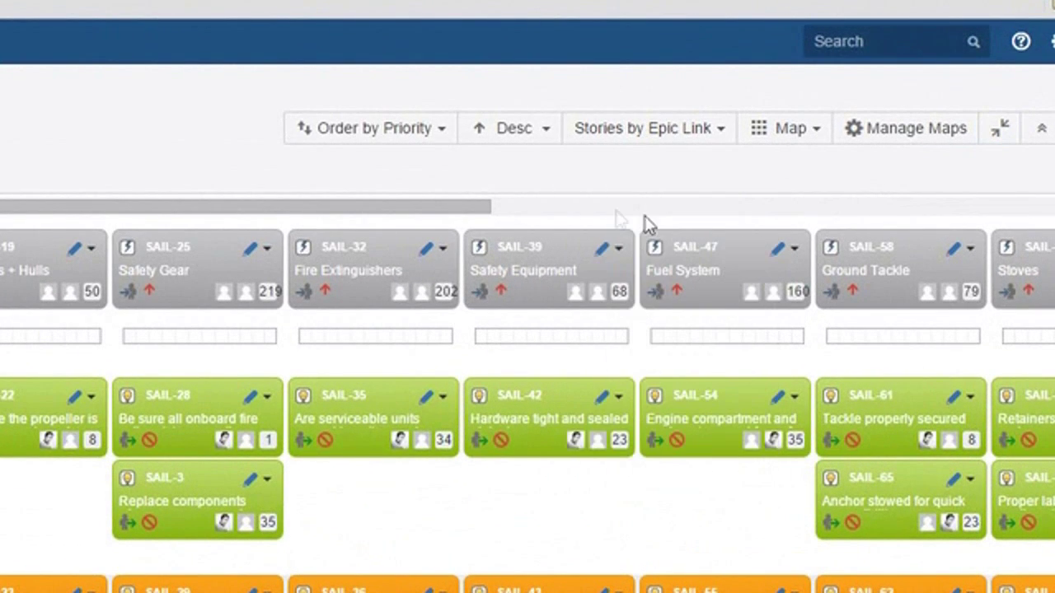
pyautogui.click(408, 138)
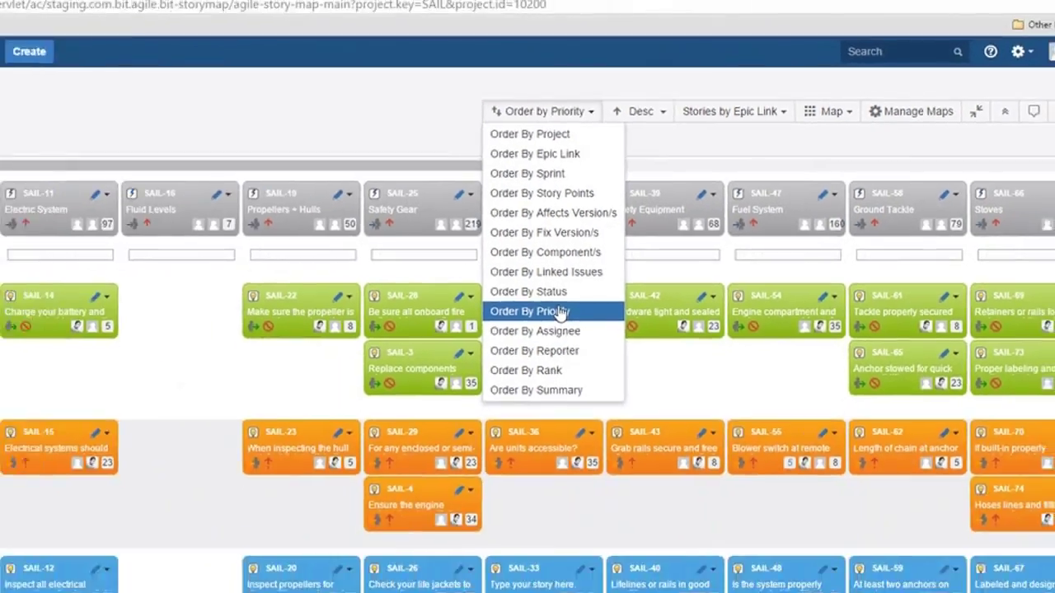
pyautogui.click(396, 420)
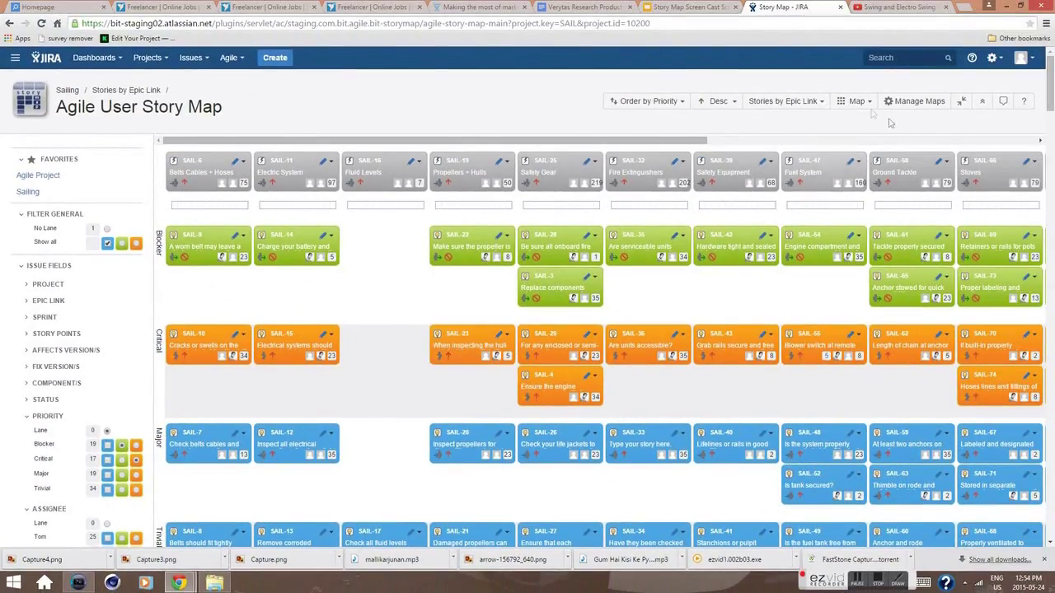
# Change the story map to the Tree Grid view and expand the Safety Equipment epic down to its Trivial stories.
pyautogui.click(856, 101)
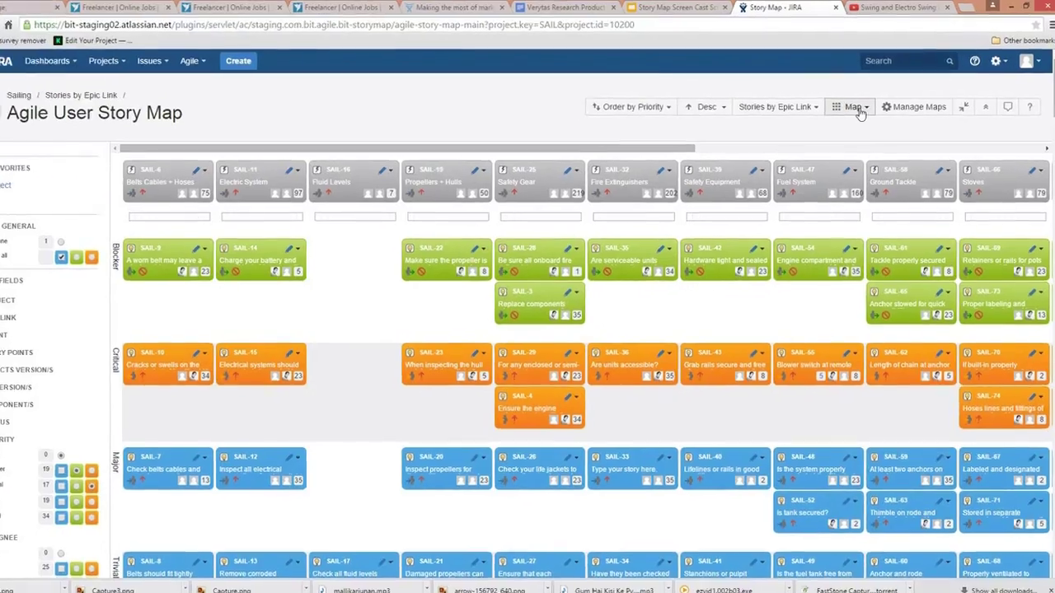
pyautogui.click(865, 135)
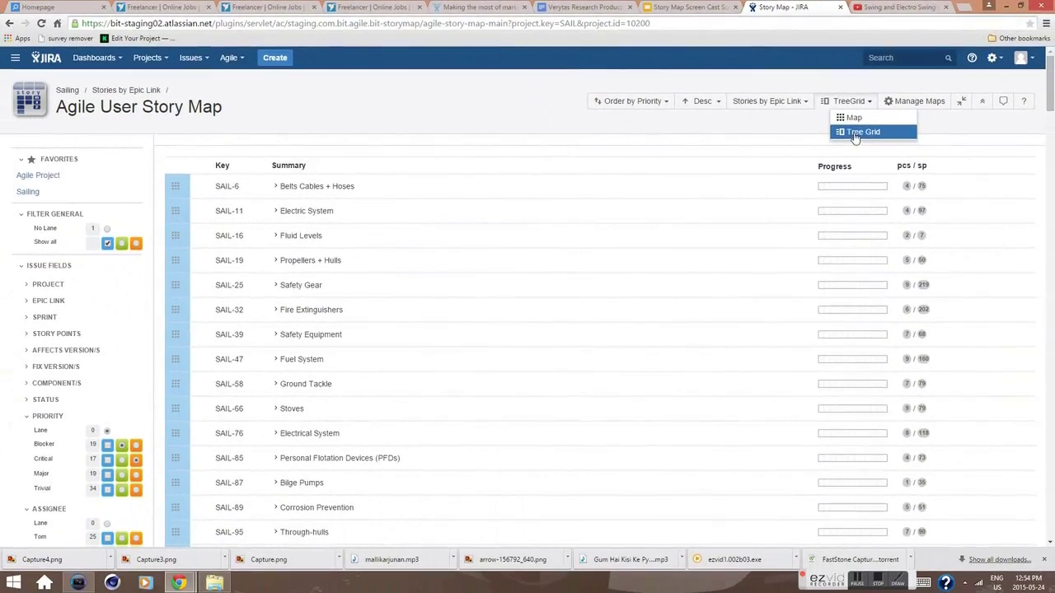
pyautogui.click(336, 345)
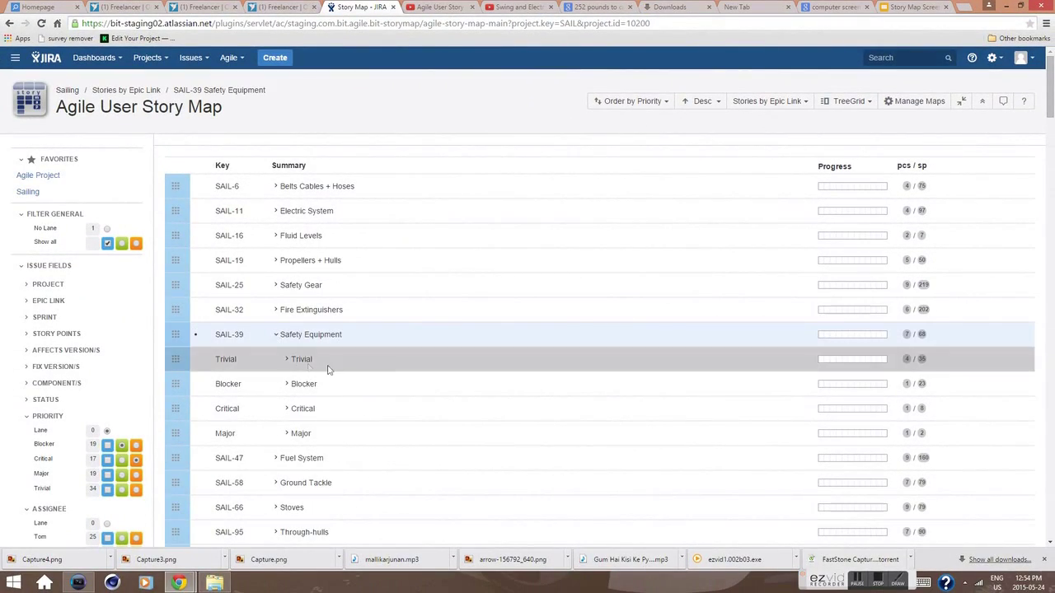
pyautogui.click(287, 359)
pyautogui.click(345, 383)
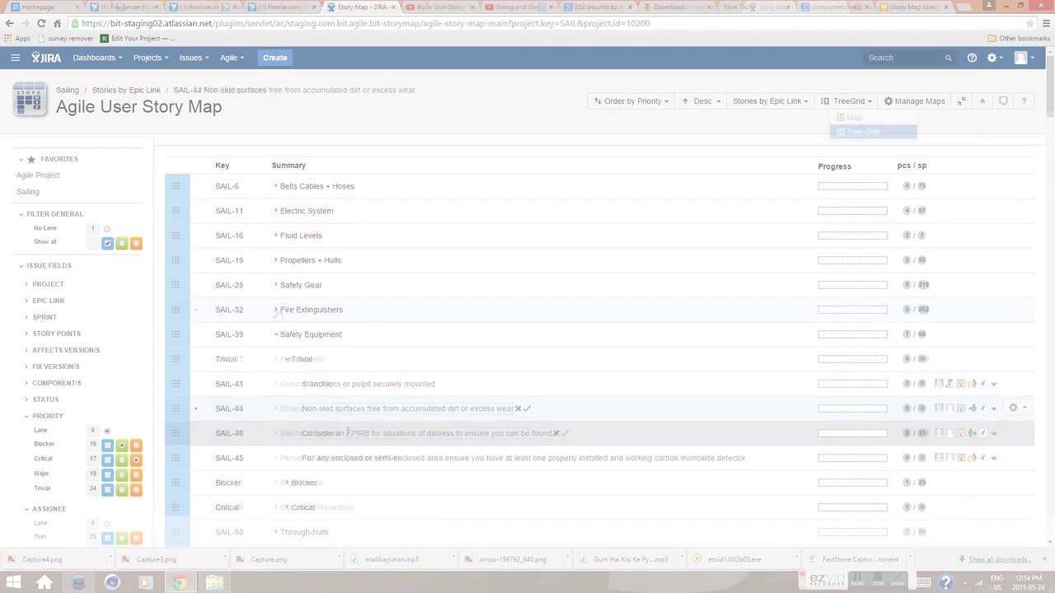